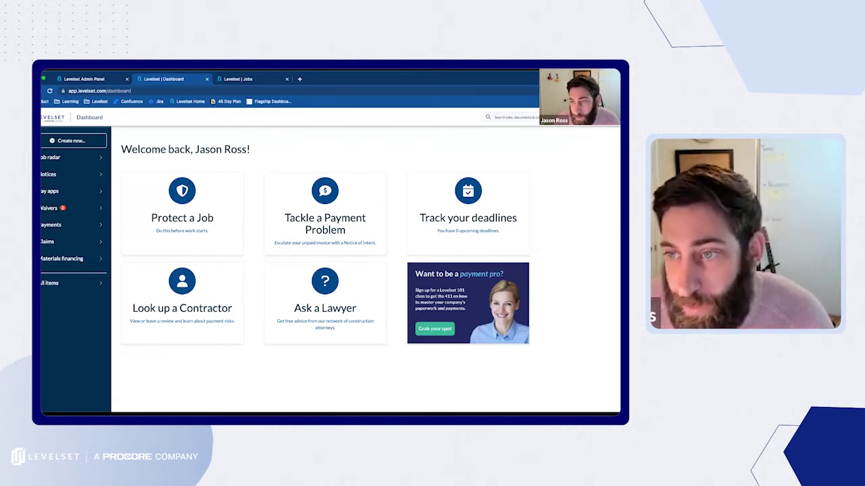
Step: Go to the document creation rules in account settings and edit the Waivers playbook
{"action": "left_click", "coordinate": [588, 117]}
{"action": "left_click", "coordinate": [569, 181]}
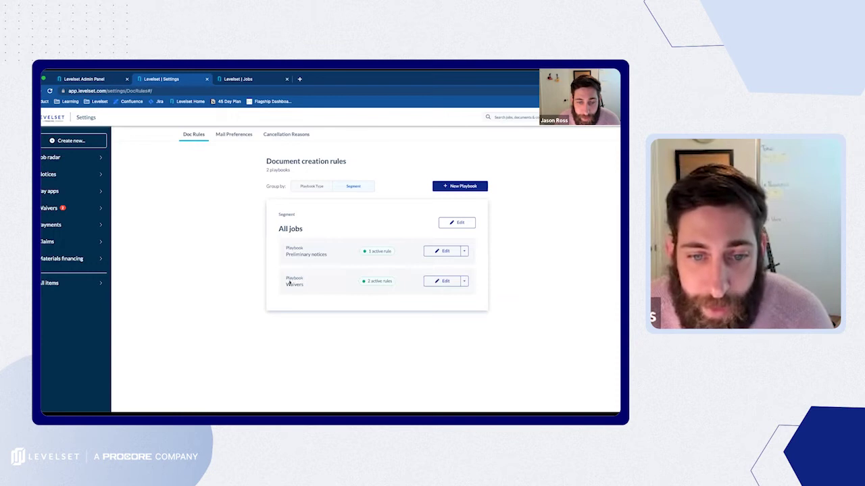
{"action": "left_click", "coordinate": [439, 282]}
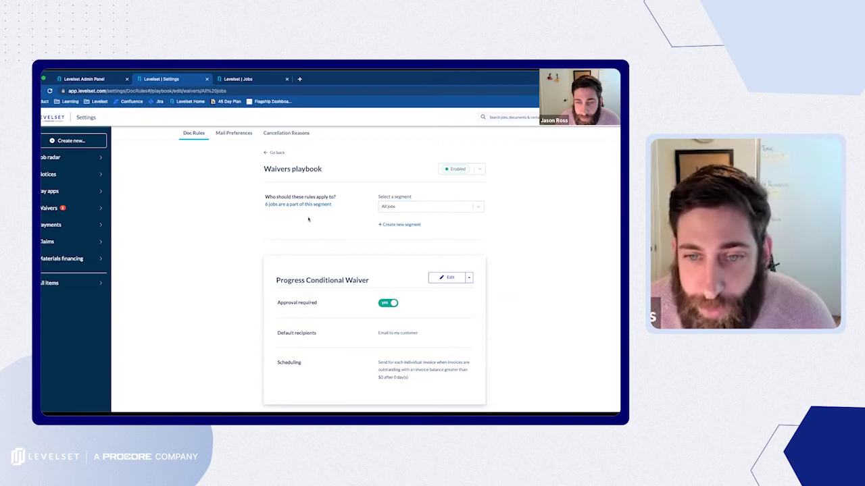
{"action": "scroll", "coordinate": [308, 219], "scroll_direction": "down", "scroll_amount": 2}
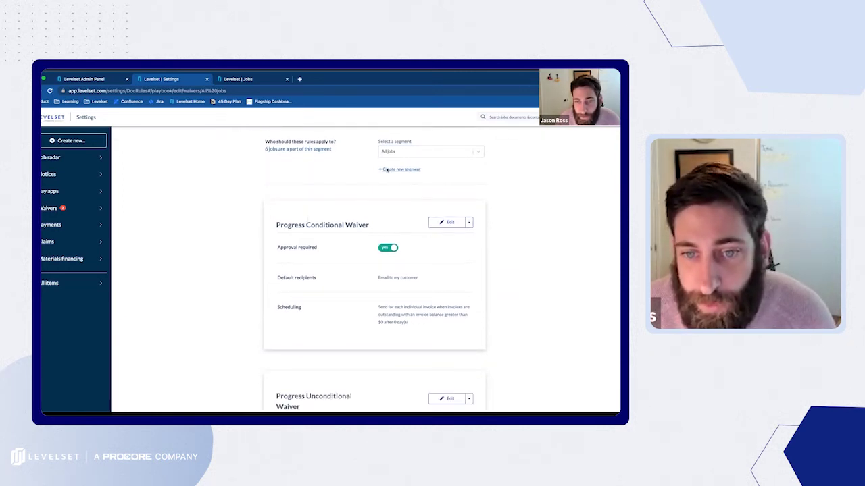
{"action": "scroll", "coordinate": [259, 214], "scroll_direction": "down", "scroll_amount": 1}
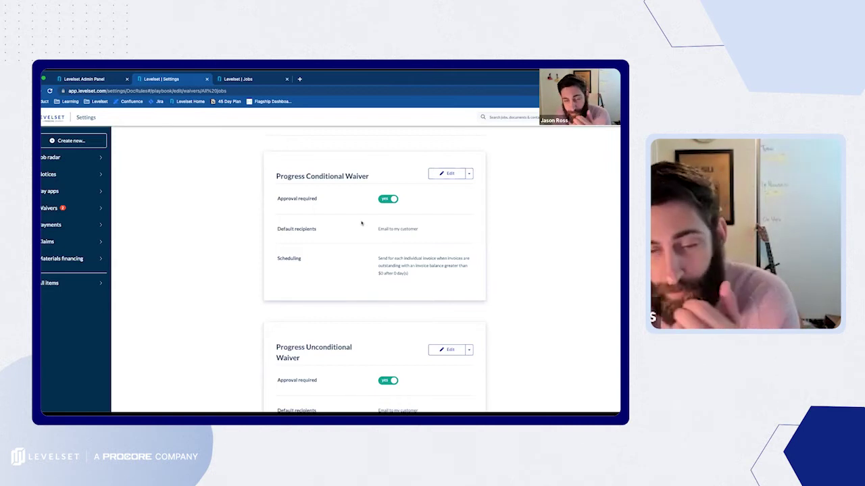
{"action": "scroll", "coordinate": [365, 234], "scroll_direction": "down", "scroll_amount": 1}
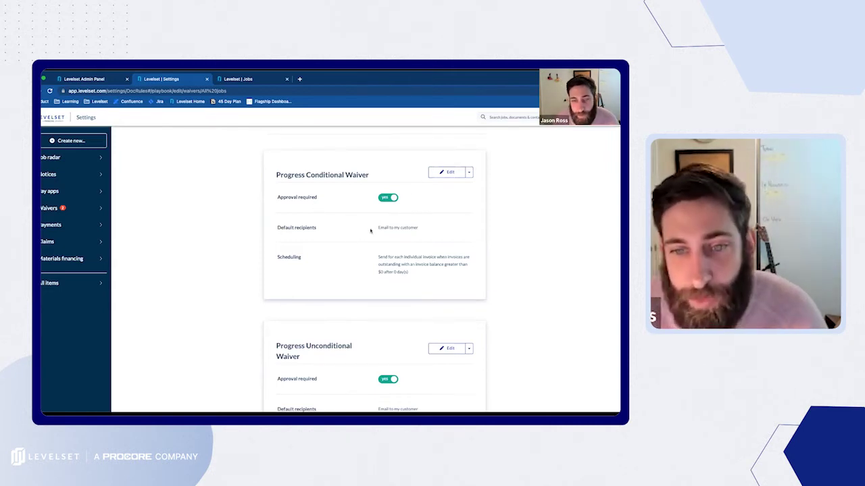
{"action": "scroll", "coordinate": [352, 236], "scroll_direction": "down", "scroll_amount": 1}
{"action": "left_click", "coordinate": [446, 162]}
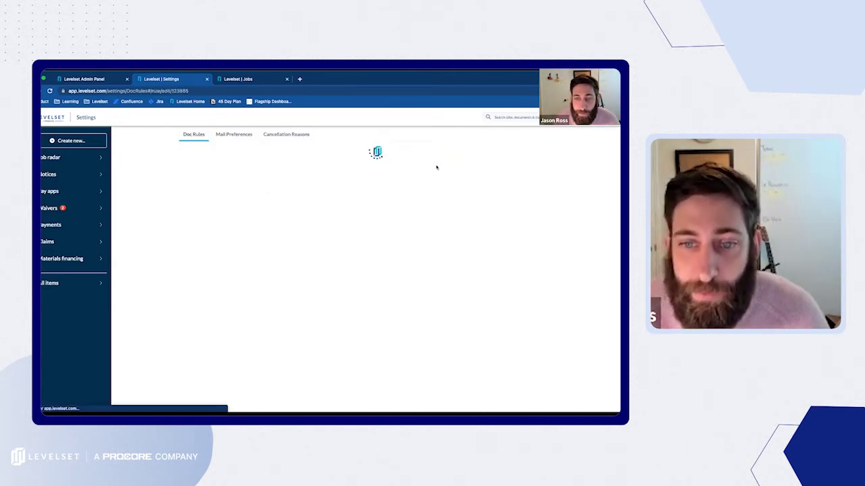
{"action": "scroll", "coordinate": [345, 253], "scroll_direction": "down", "scroll_amount": 1}
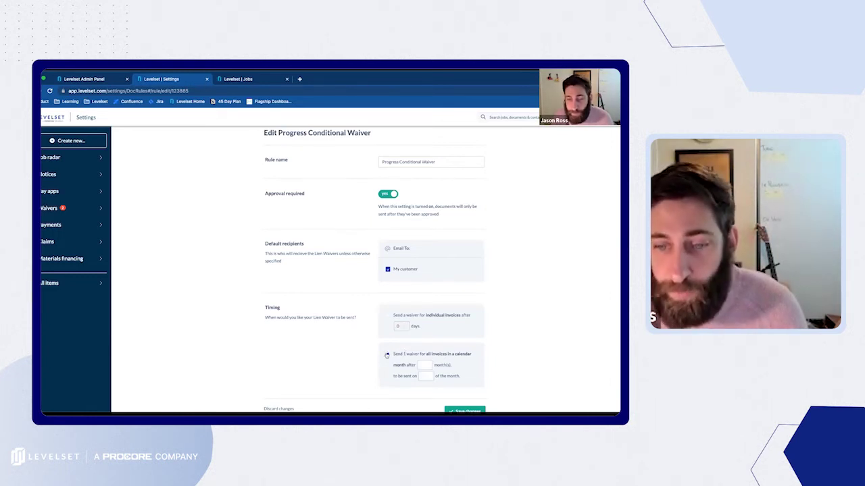
{"action": "left_click", "coordinate": [386, 356]}
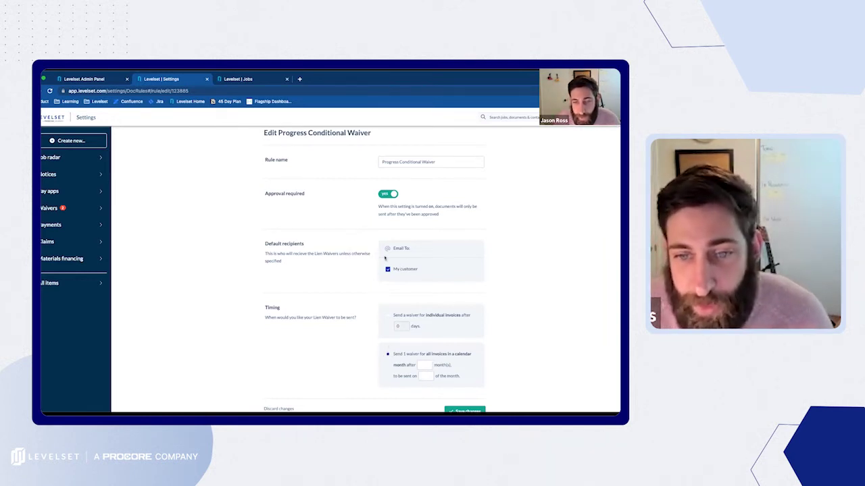
{"action": "scroll", "coordinate": [315, 347], "scroll_direction": "down", "scroll_amount": 1}
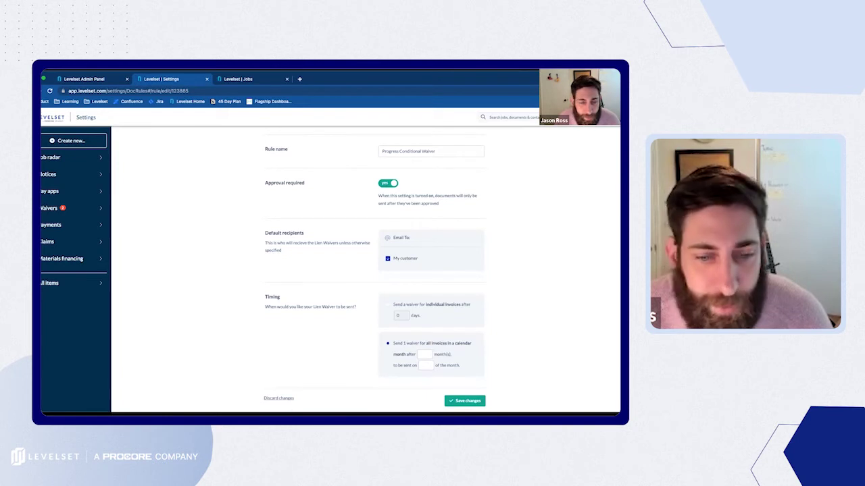
{"action": "left_click", "coordinate": [280, 399]}
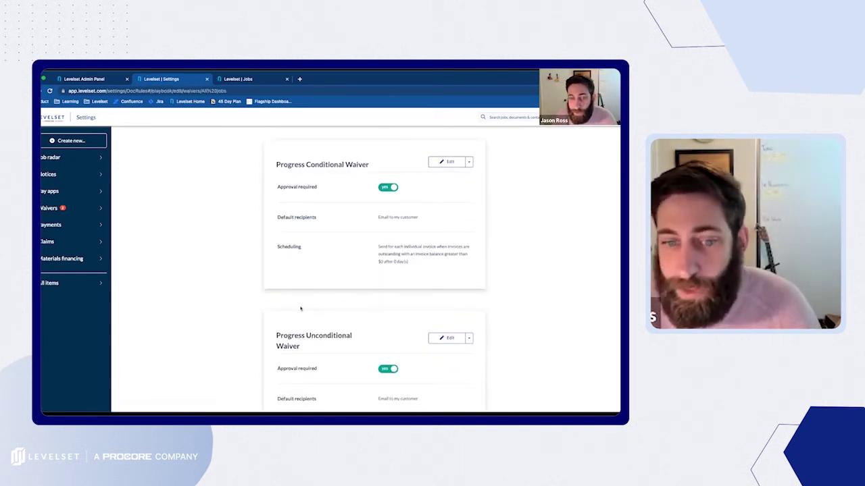
{"action": "scroll", "coordinate": [313, 305], "scroll_direction": "up", "scroll_amount": 1}
{"action": "scroll", "coordinate": [324, 269], "scroll_direction": "up", "scroll_amount": 4}
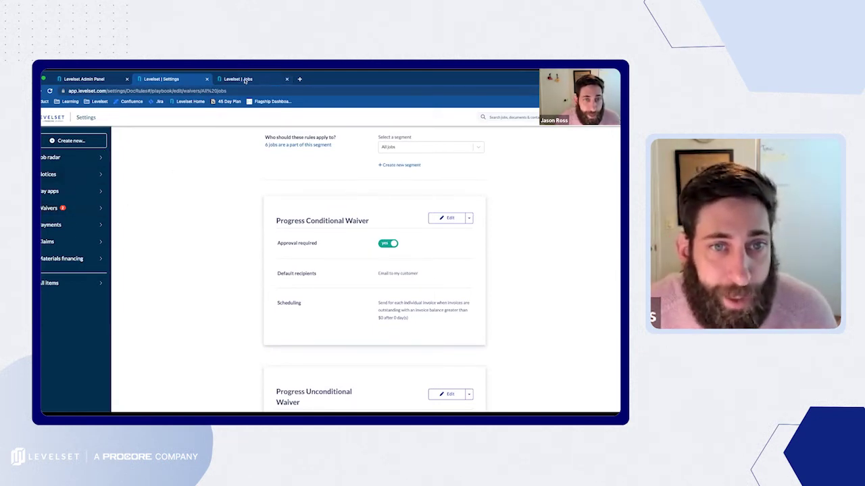
{"action": "left_click", "coordinate": [244, 80]}
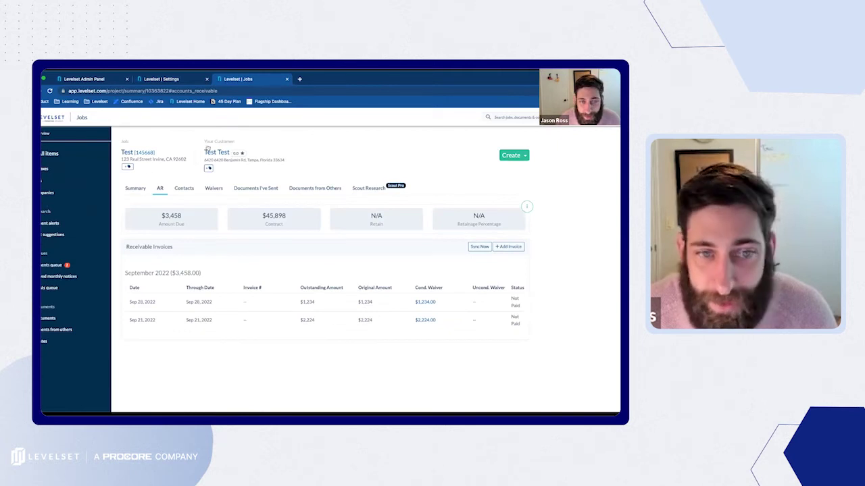
{"action": "mouse_move", "coordinate": [182, 306]}
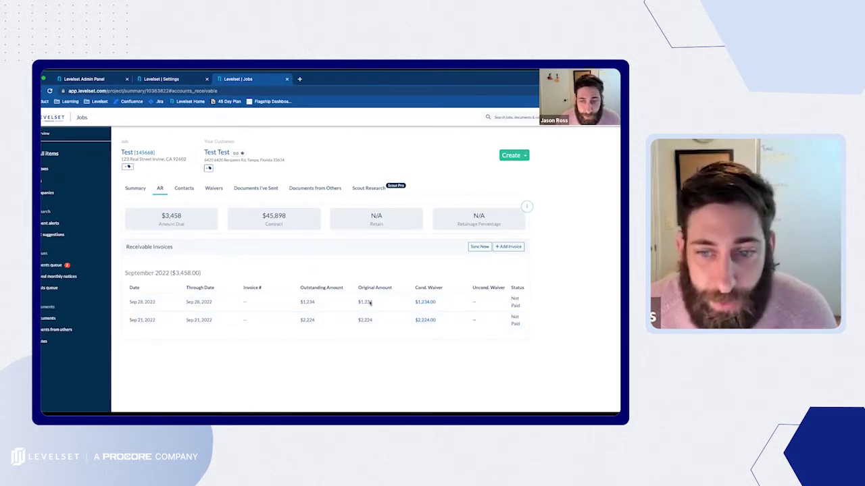
{"action": "mouse_move", "coordinate": [411, 302]}
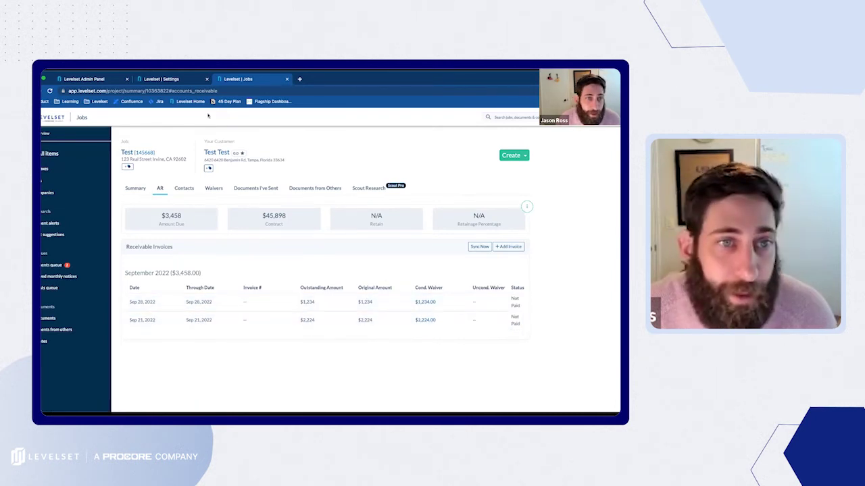
{"action": "left_click", "coordinate": [165, 79]}
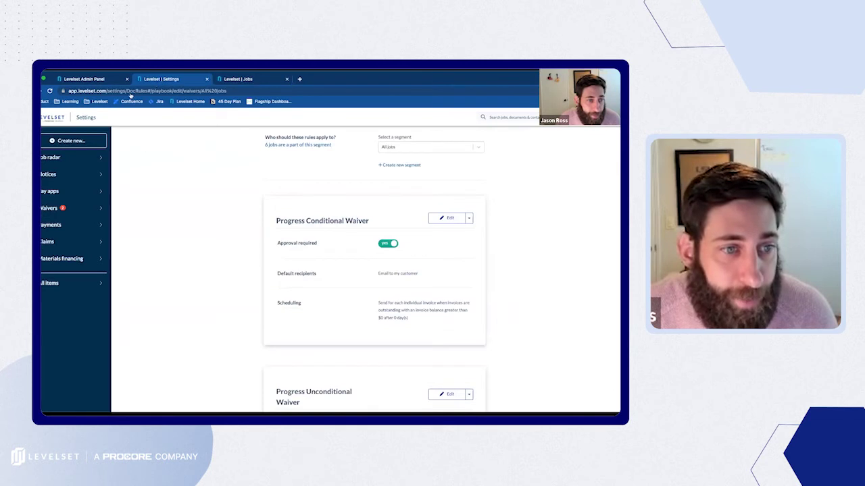
Step: Open the Needs approval waiver queue and select the $1,234 conditional progress waiver
{"action": "left_click", "coordinate": [75, 210]}
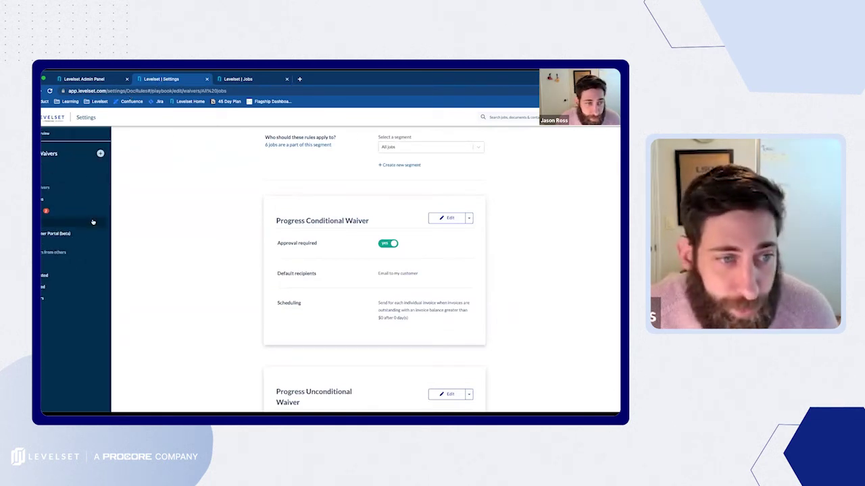
{"action": "left_click", "coordinate": [57, 212]}
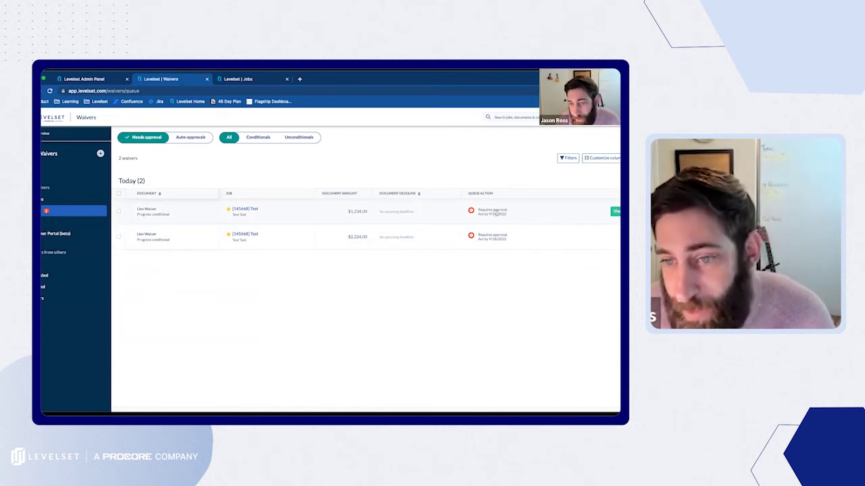
{"action": "left_click", "coordinate": [614, 212]}
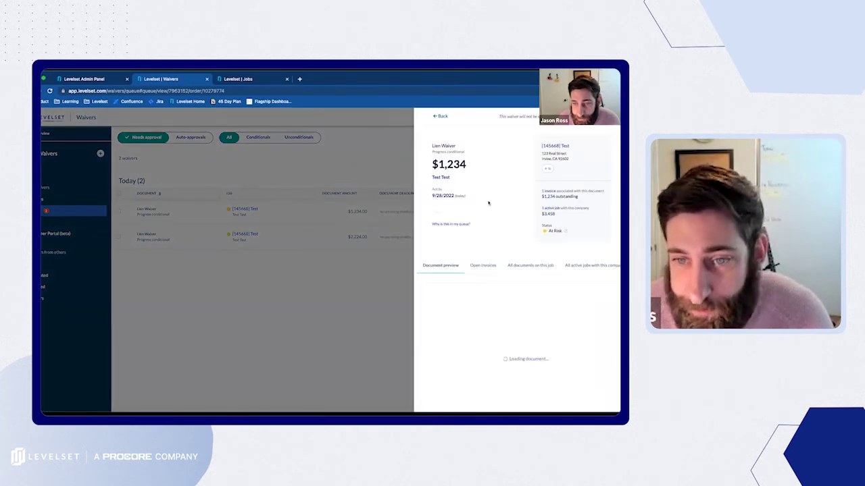
Step: Review the waiver's draft document preview and fill-out form, then close back to the queue
{"action": "scroll", "coordinate": [484, 325], "scroll_direction": "down", "scroll_amount": 1}
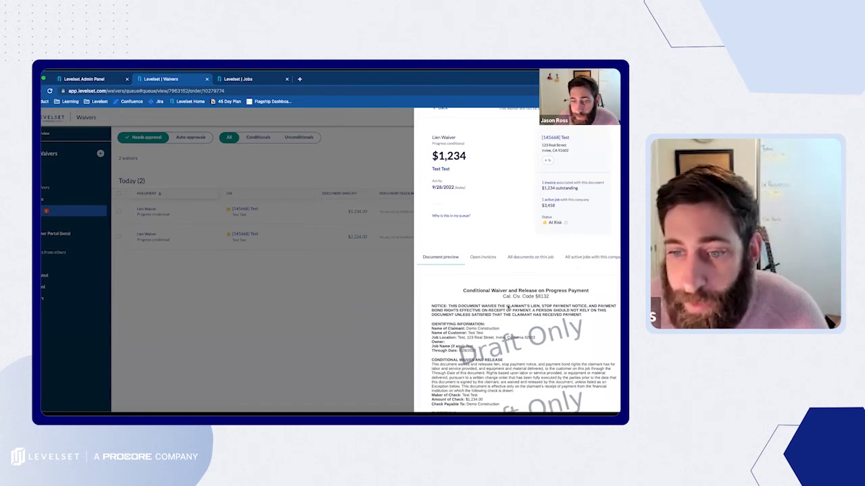
{"action": "scroll", "coordinate": [508, 307], "scroll_direction": "down", "scroll_amount": 5}
{"action": "scroll", "coordinate": [468, 235], "scroll_direction": "up", "scroll_amount": 5}
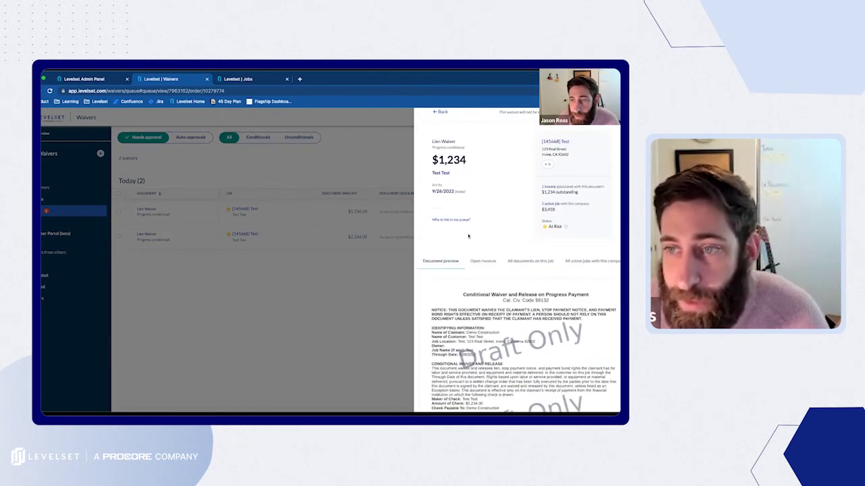
{"action": "scroll", "coordinate": [584, 126], "scroll_direction": "up", "scroll_amount": 1}
{"action": "left_click", "coordinate": [580, 116]}
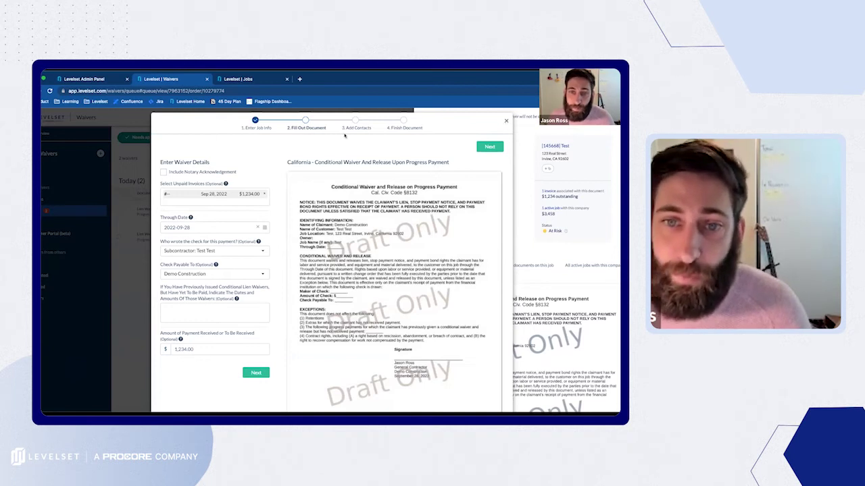
{"action": "left_click", "coordinate": [42, 282]}
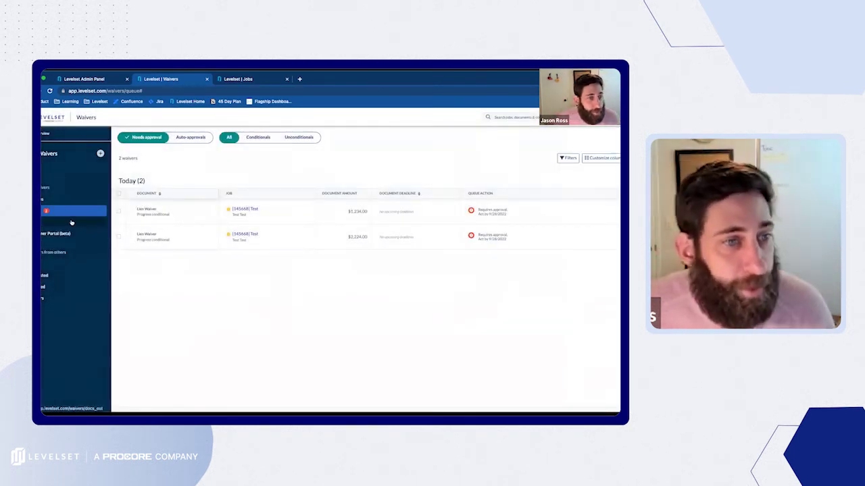
Step: Preview the completed conditional waiver under Sent, then open the empty Requested waivers queue
{"action": "left_click", "coordinate": [76, 223]}
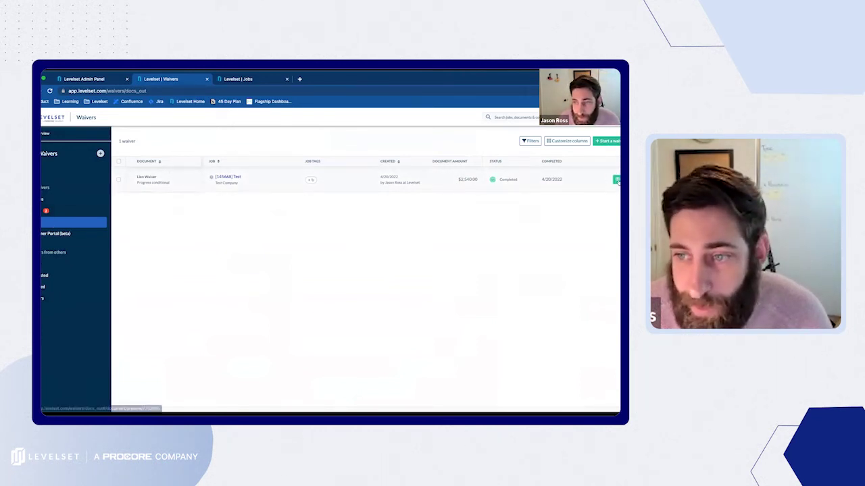
{"action": "left_click", "coordinate": [350, 180]}
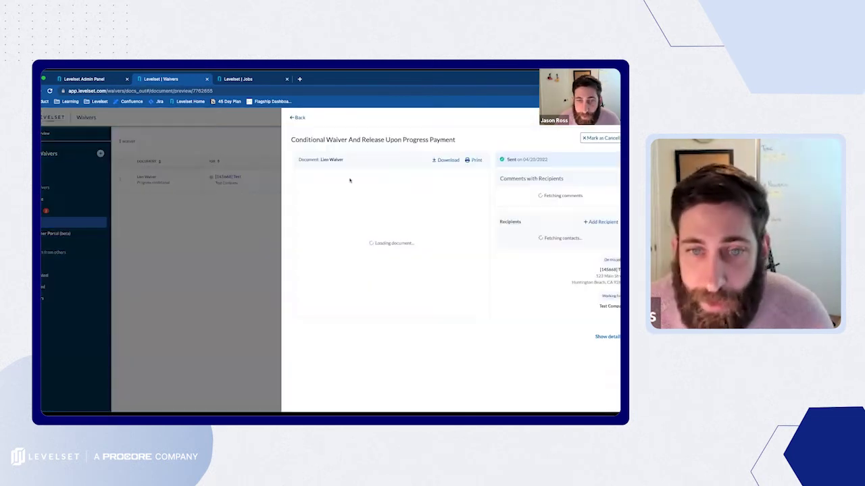
{"action": "left_click", "coordinate": [296, 118]}
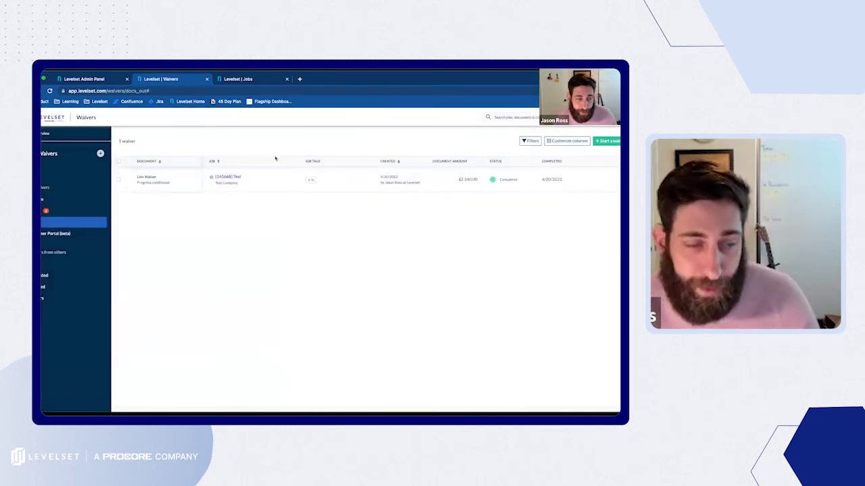
{"action": "left_click", "coordinate": [51, 273]}
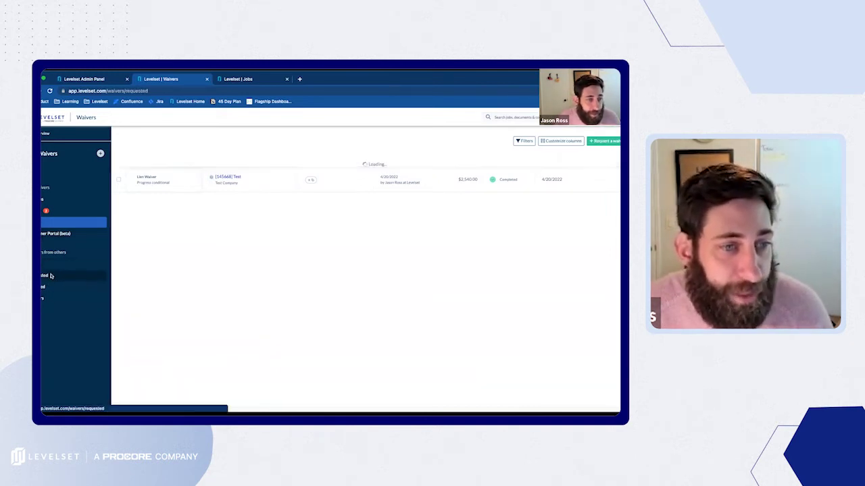
{"action": "left_click", "coordinate": [49, 264]}
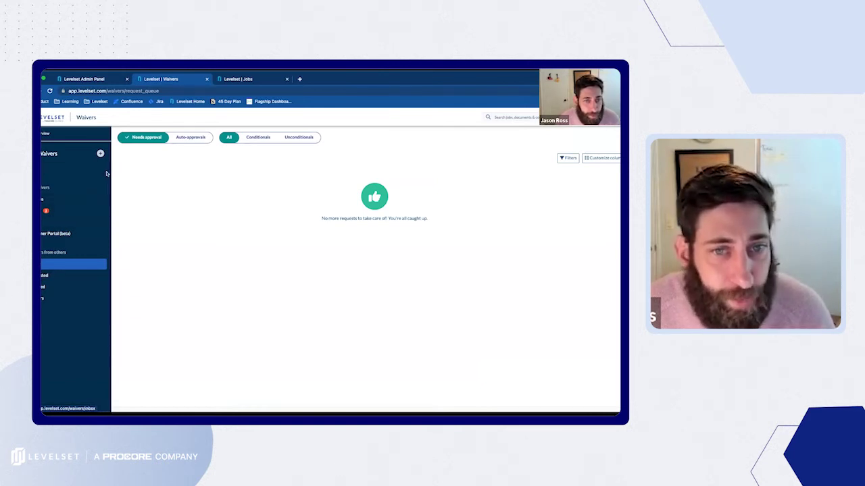
Step: Check the two at-risk invoices and the Jobs summary, then return to the Needs approval queue
{"action": "left_click", "coordinate": [64, 200]}
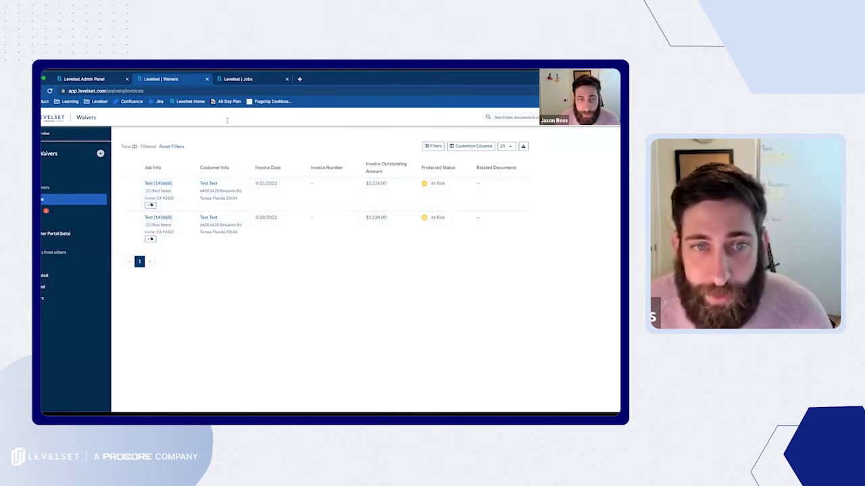
{"action": "left_click", "coordinate": [238, 79]}
{"action": "left_click", "coordinate": [186, 83]}
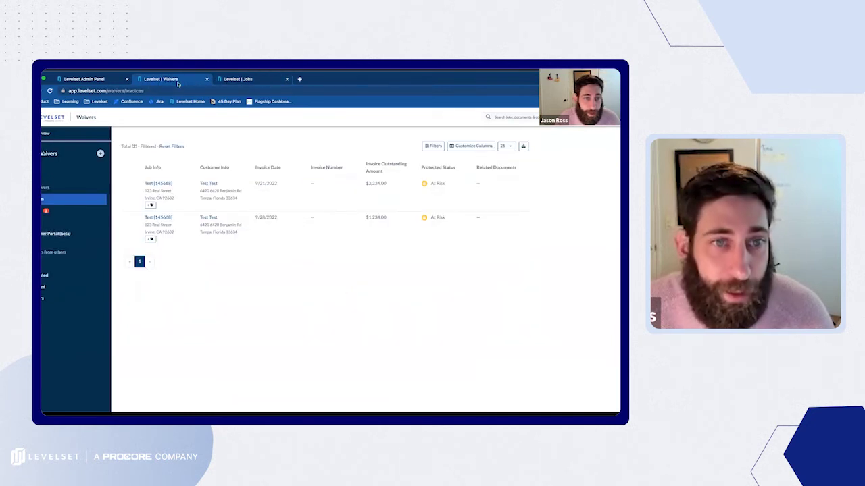
{"action": "left_click", "coordinate": [61, 210]}
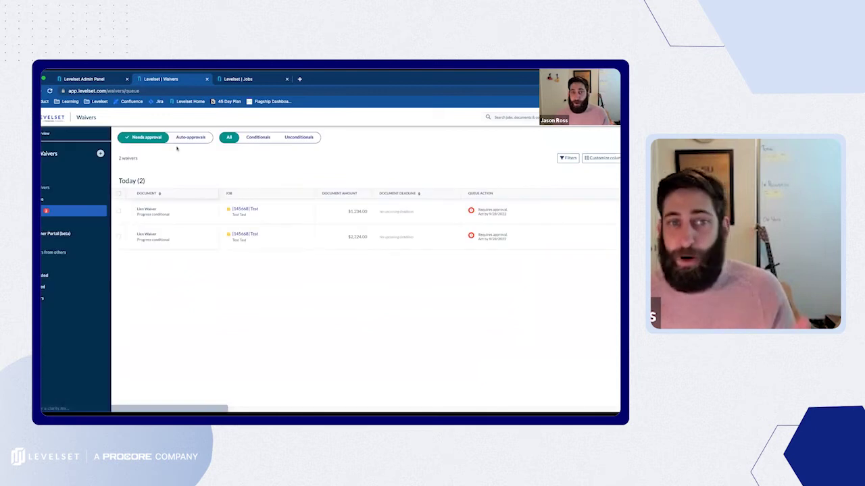
Step: Switch the waiver queue to the Auto-approvals filter, which shows 0 waivers
{"action": "left_click", "coordinate": [189, 138]}
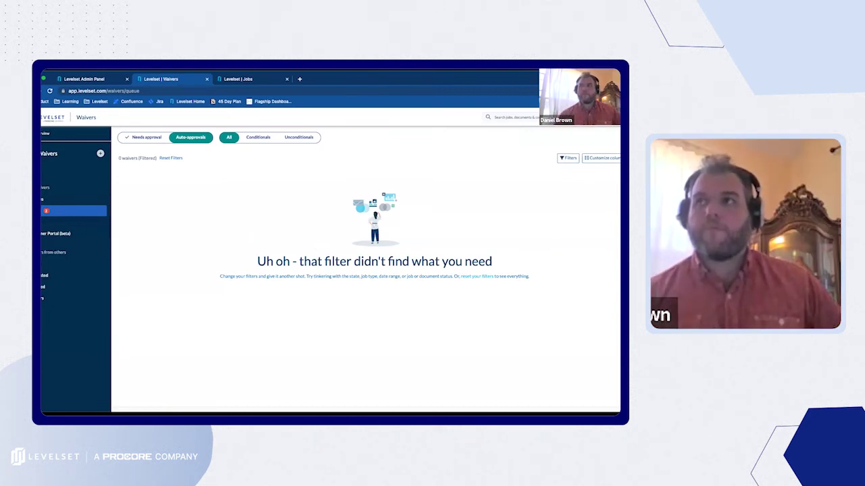
Step: Switch back to Needs approval listing the $1,234 and $2,224 waivers, then show the Questions slide
{"action": "left_click", "coordinate": [143, 137]}
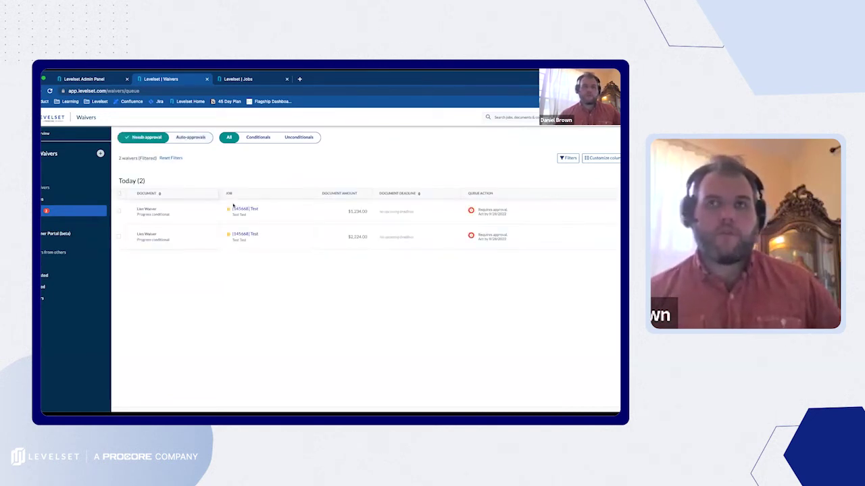
{"action": "mouse_move", "coordinate": [214, 218]}
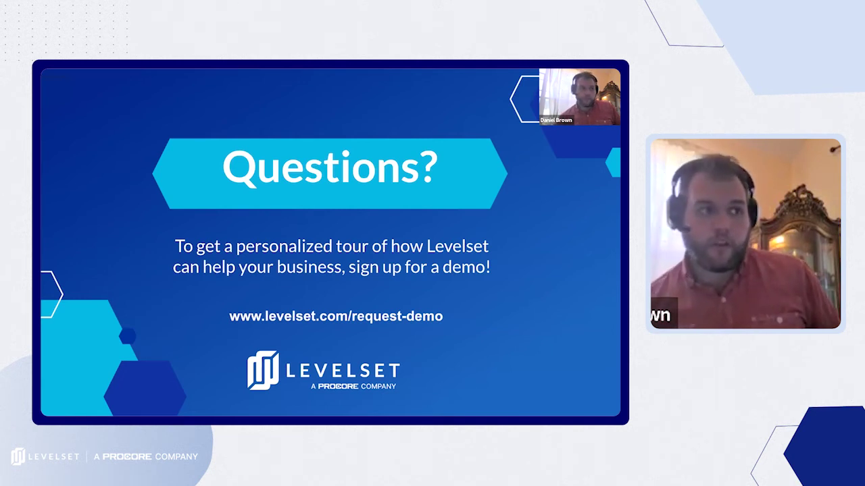
{"action": "mouse_move", "coordinate": [98, 70]}
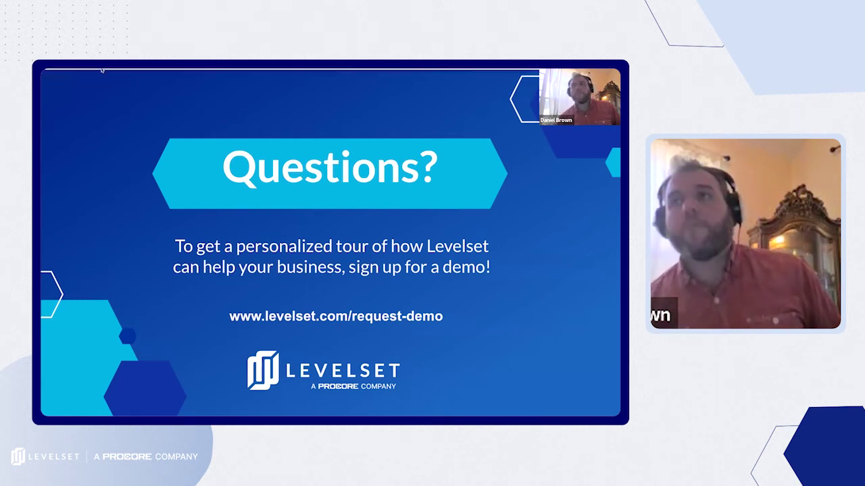